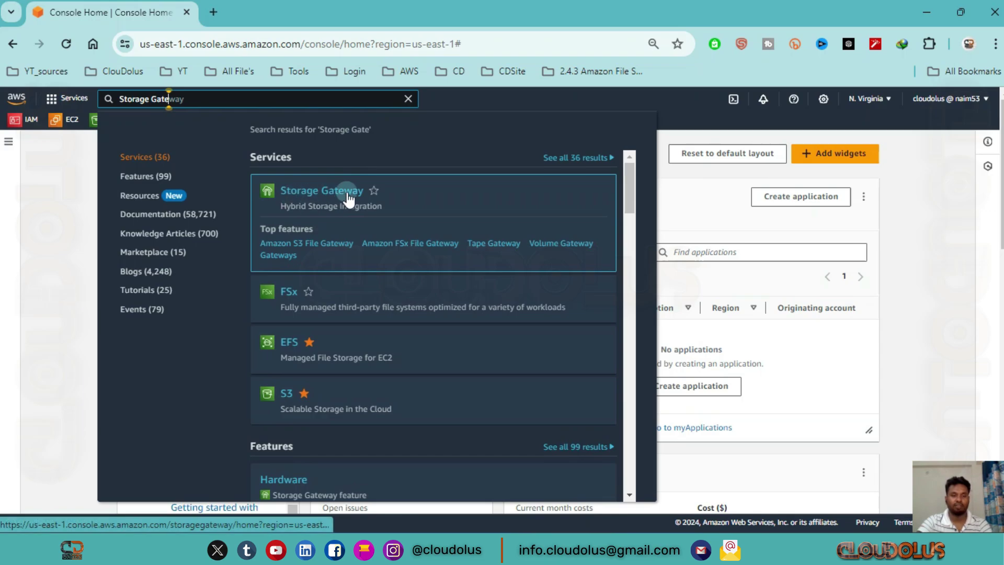
Open the Storage Gateway service in a separate browser tab and start creating a new gateway
middle_click(293, 203)
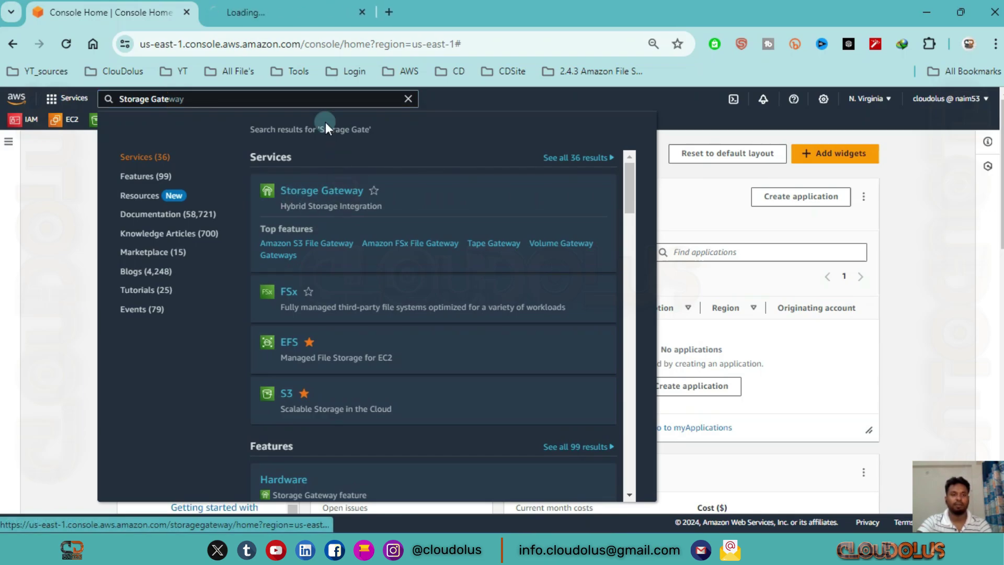
click(285, 16)
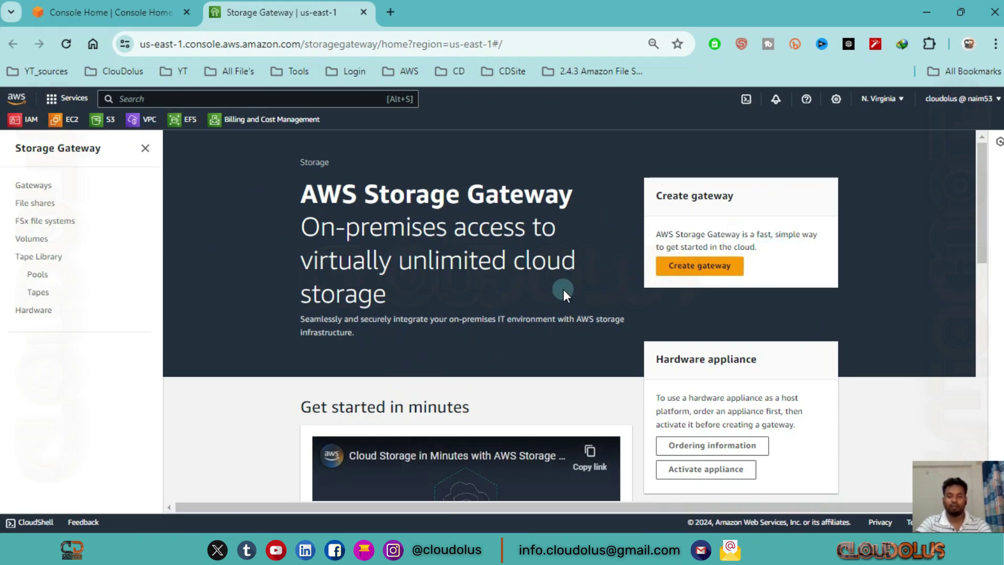
click(730, 270)
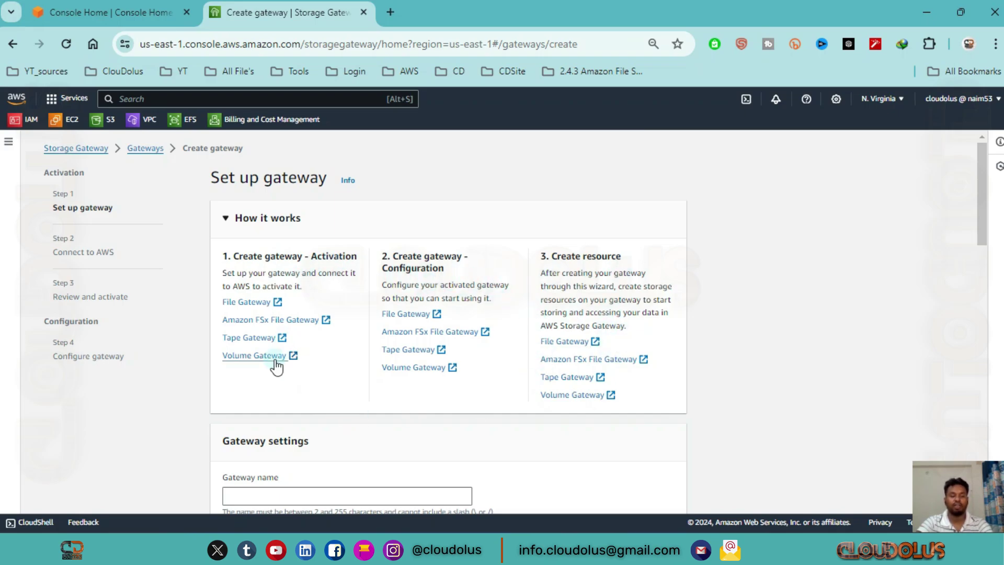
Name the new gateway TestGateway in the gateway settings
scroll(281, 363, down, 1)
scroll(281, 363, down, 2)
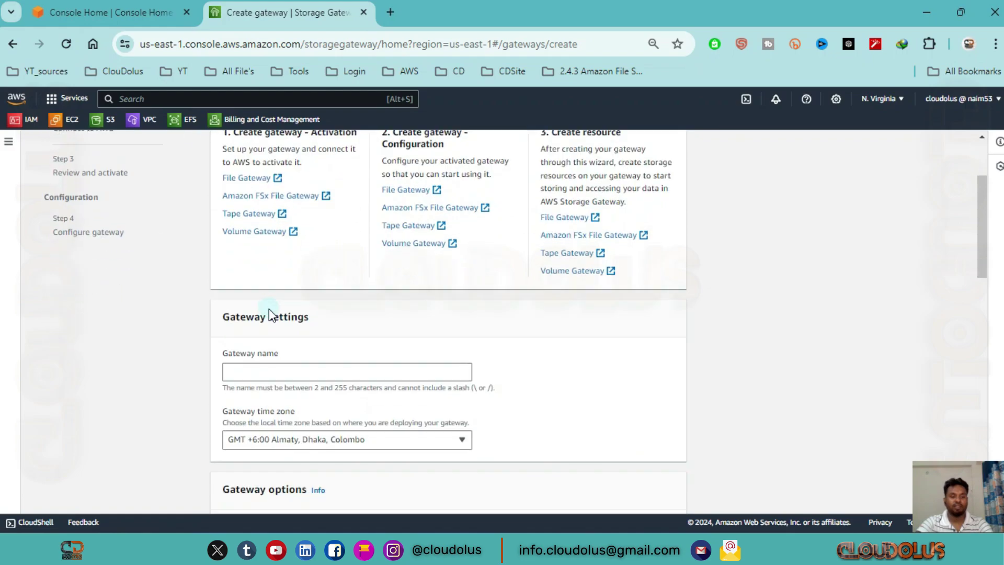
click(285, 373)
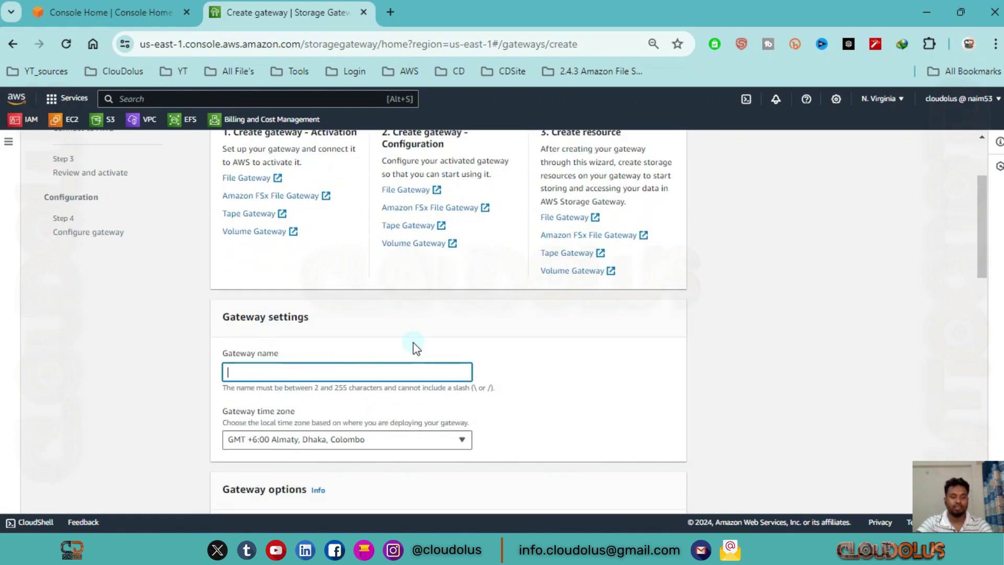
scroll(307, 365, down, 6)
scroll(253, 236, up, 4)
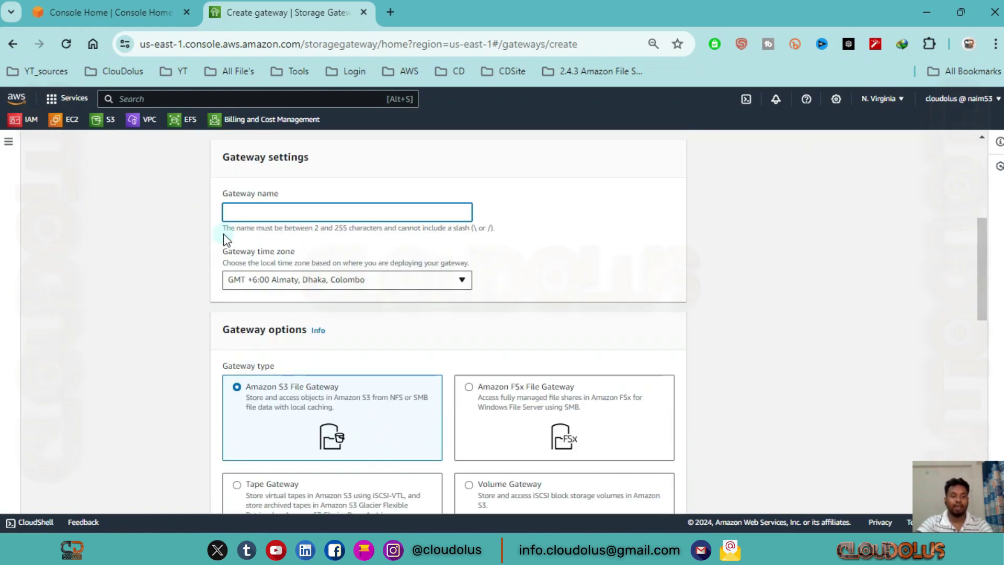
text(Test)
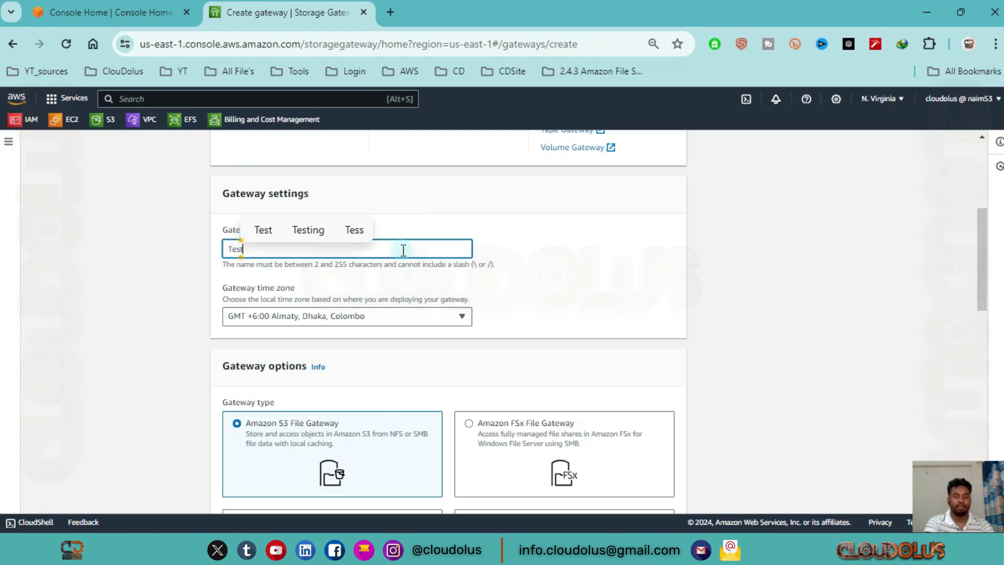
text(Gateway)
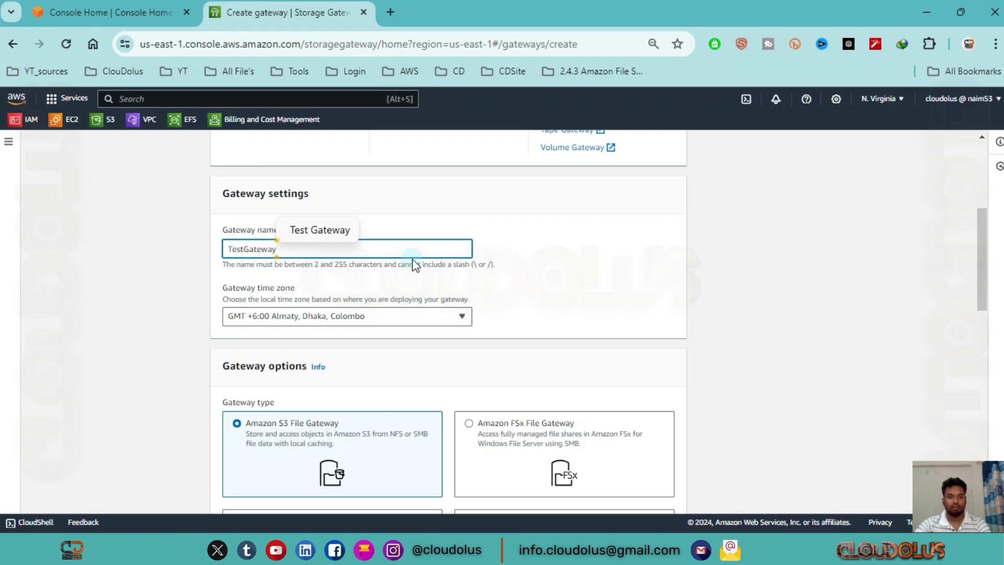
click(414, 291)
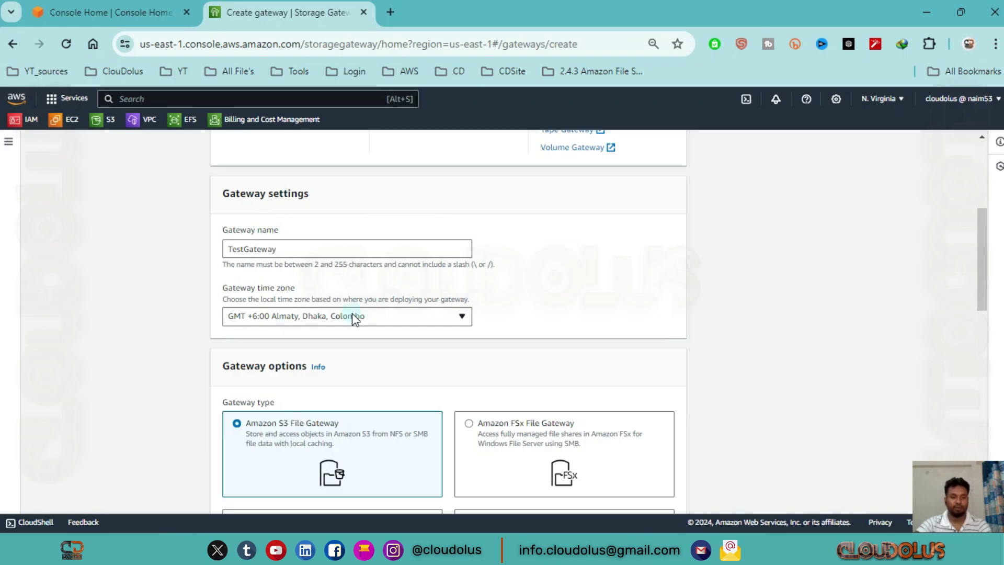
Try Linux KVM, Amazon EC2 and Hardware appliance in turn as the gateway's host platform
scroll(433, 311, down, 3)
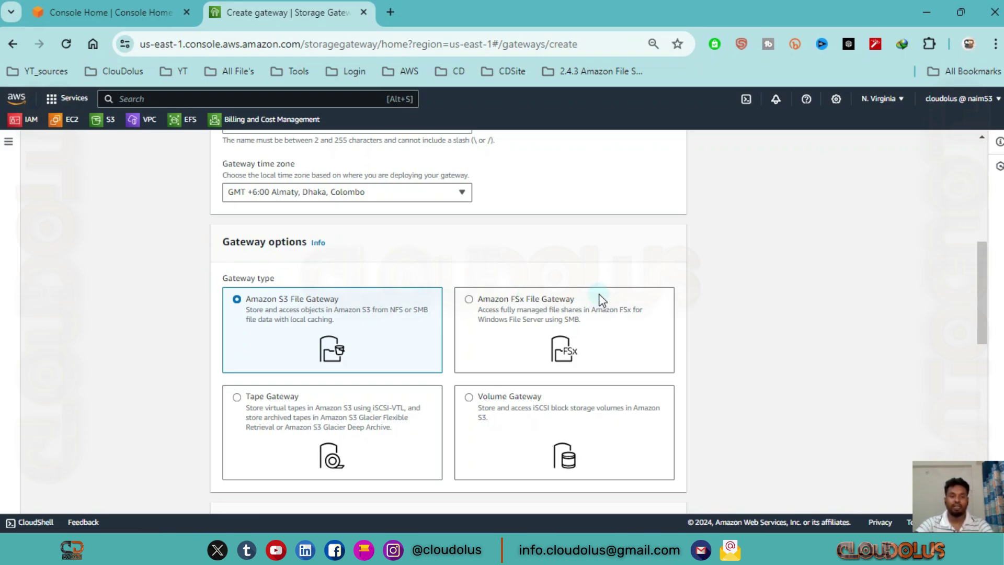
scroll(600, 298, down, 2)
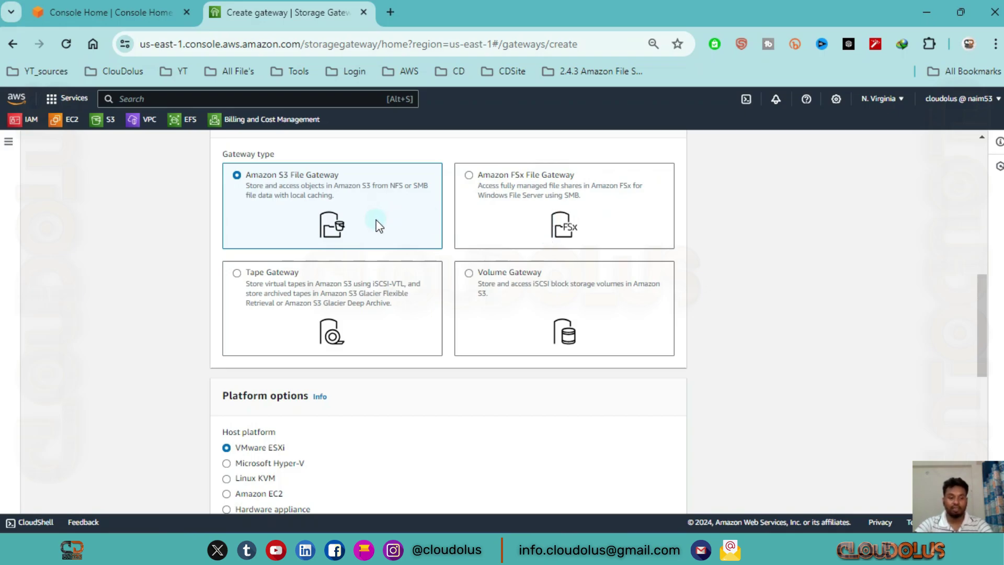
scroll(246, 306, down, 2)
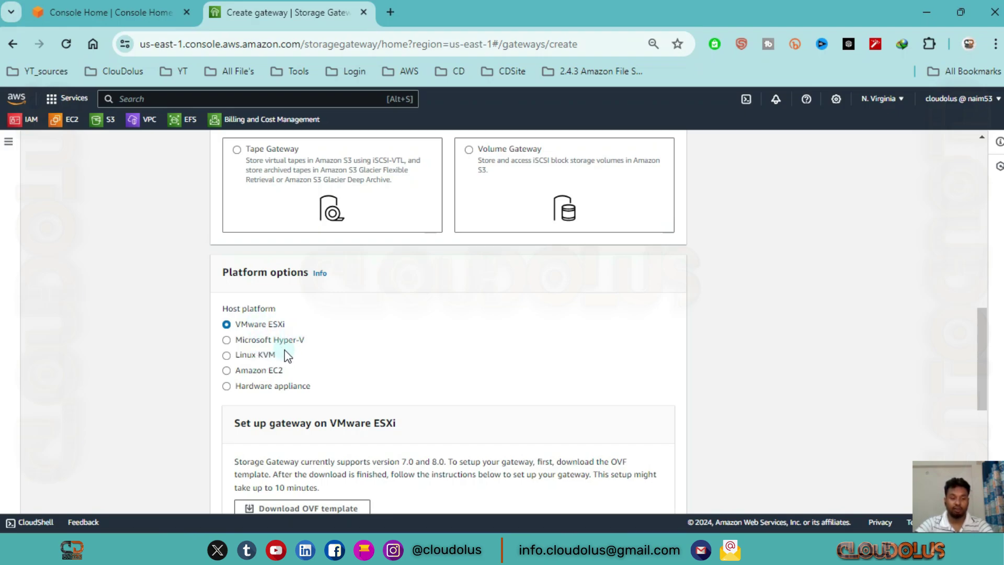
click(256, 358)
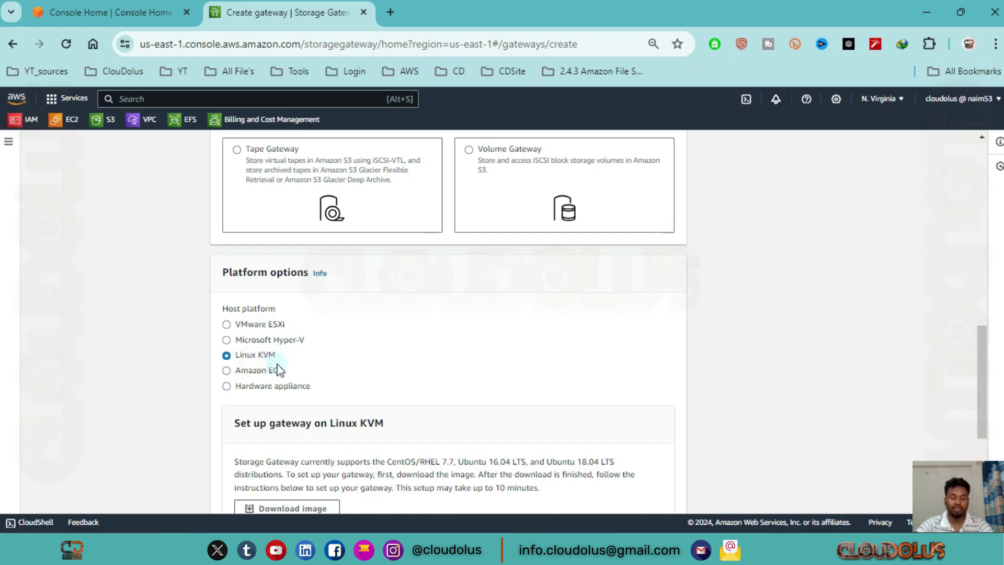
click(257, 371)
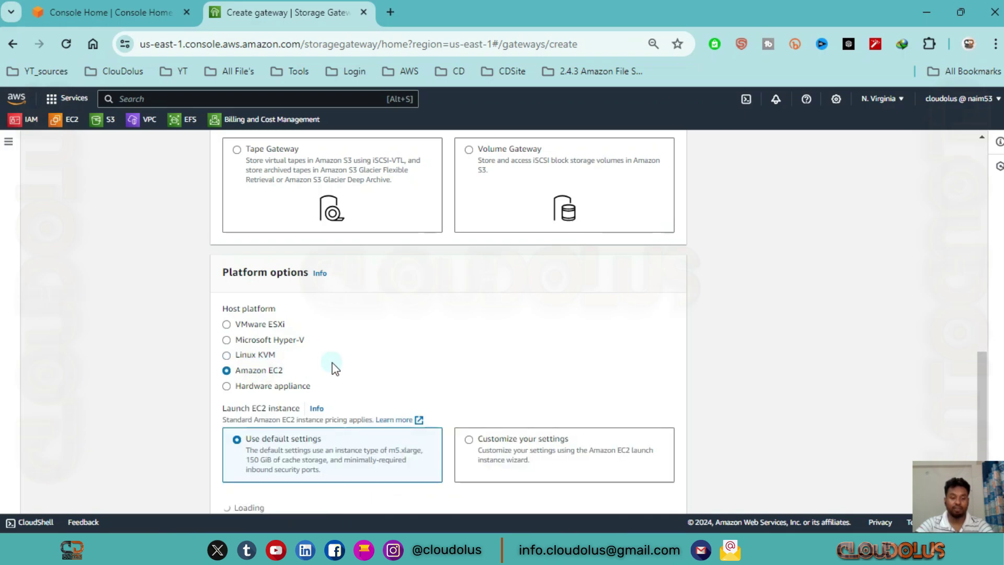
click(253, 387)
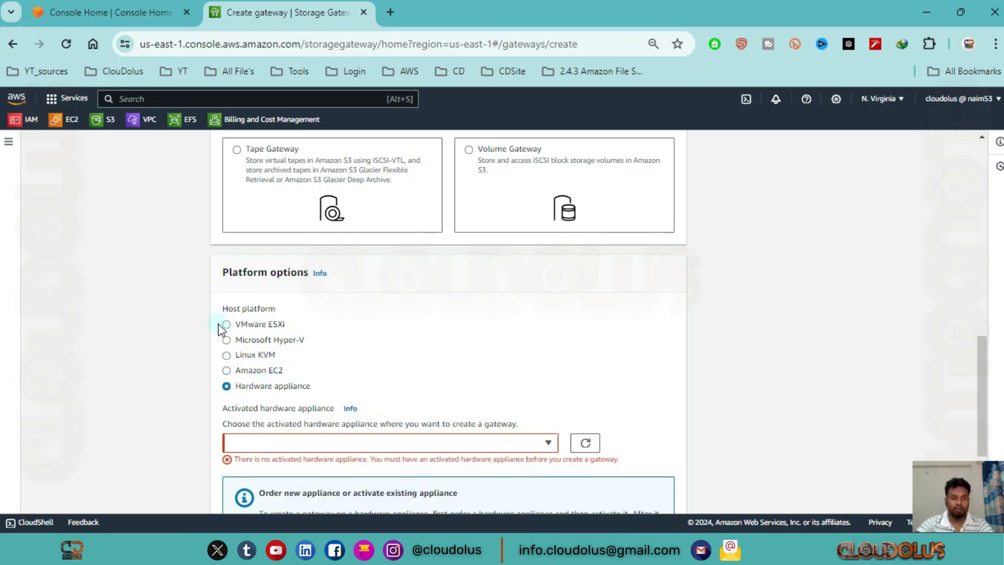
Choose VMware ESXi as the host platform and review its gateway setup instructions
click(253, 323)
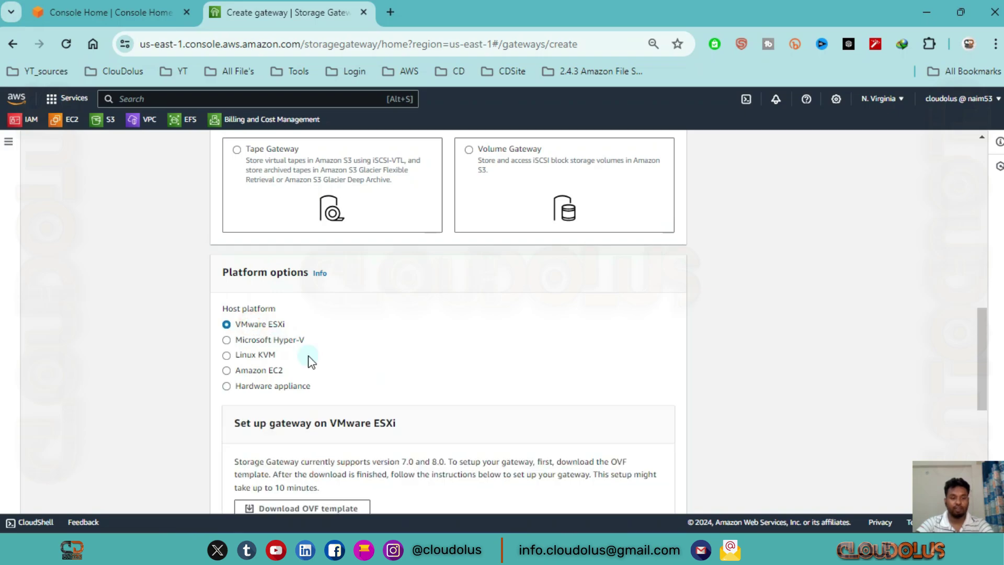
scroll(307, 359, down, 2)
scroll(287, 410, down, 4)
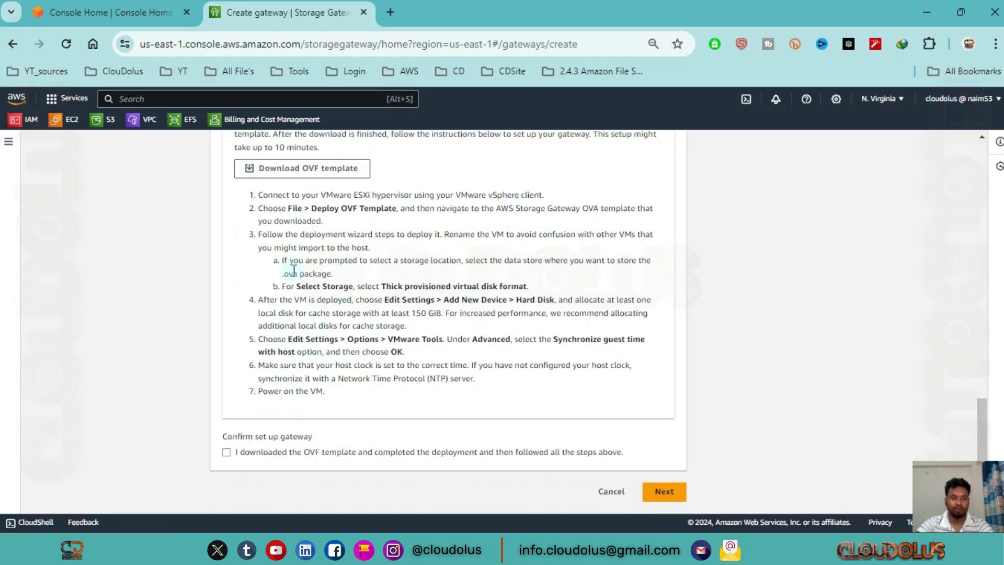
scroll(301, 276, up, 2)
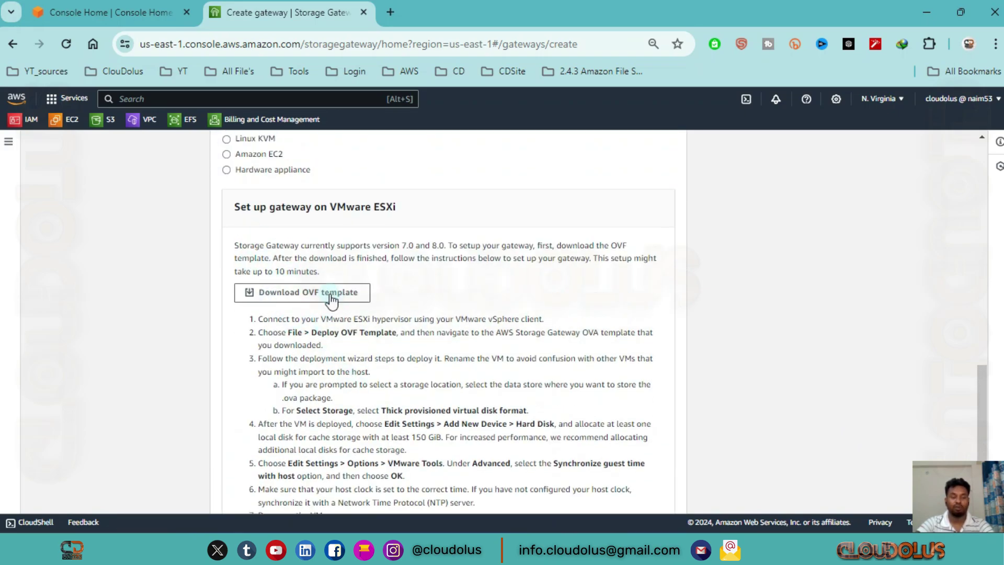
Switch the host platform to Microsoft Hyper-V and review its setup instructions
scroll(325, 294, up, 2)
click(238, 247)
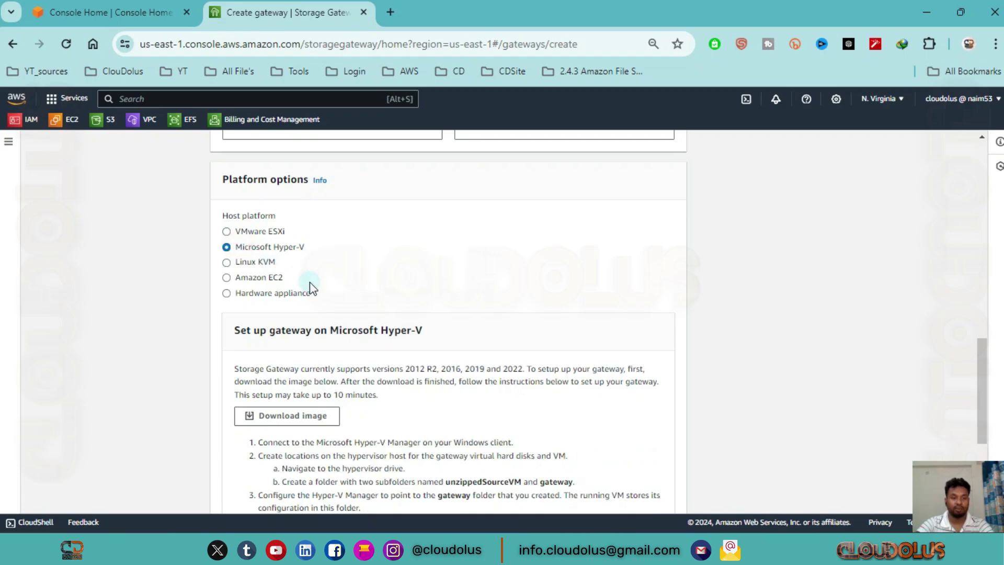
scroll(291, 395, down, 4)
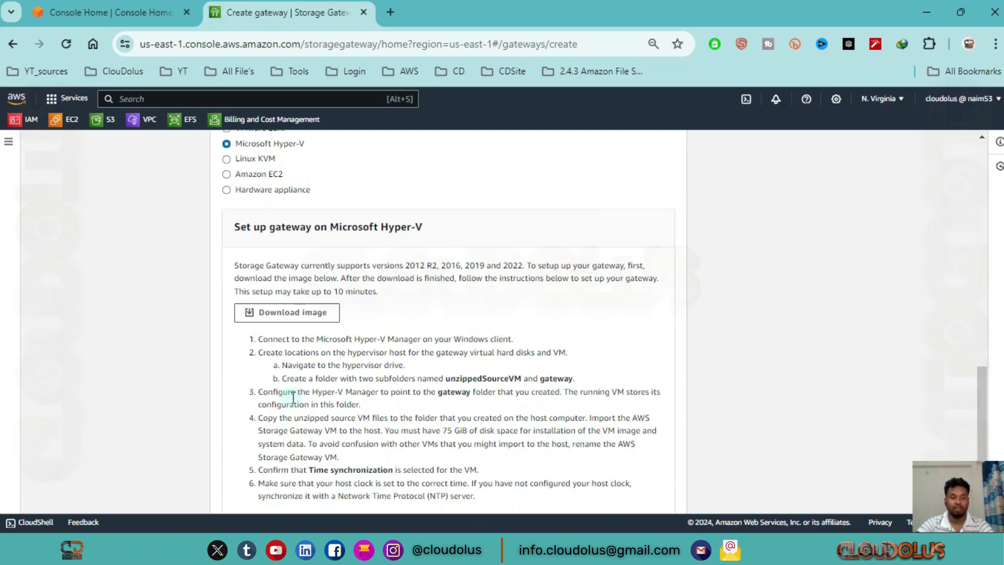
Switch the host platform to Linux KVM and review its image download and deployment instructions
scroll(356, 365, up, 7)
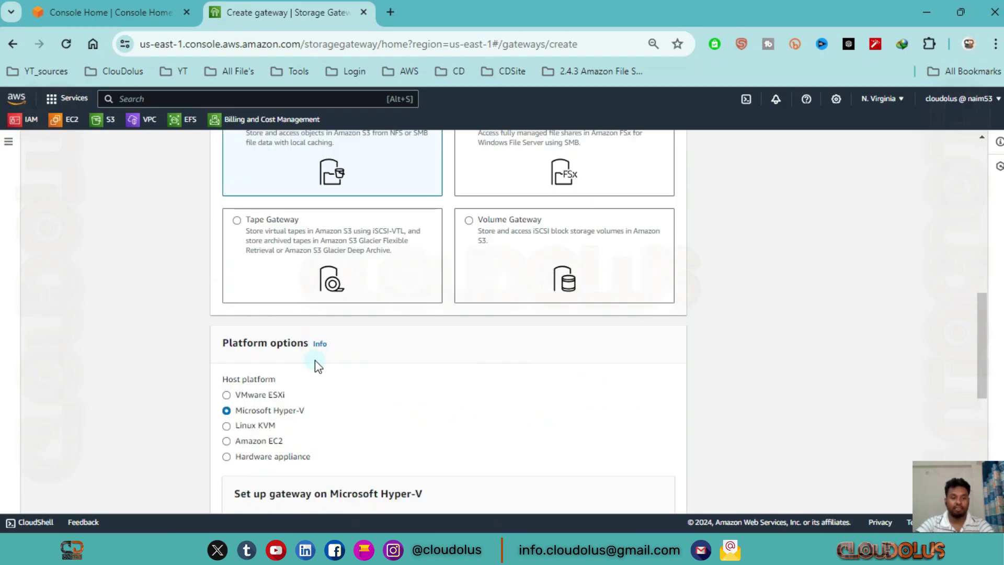
scroll(272, 360, down, 2)
click(226, 302)
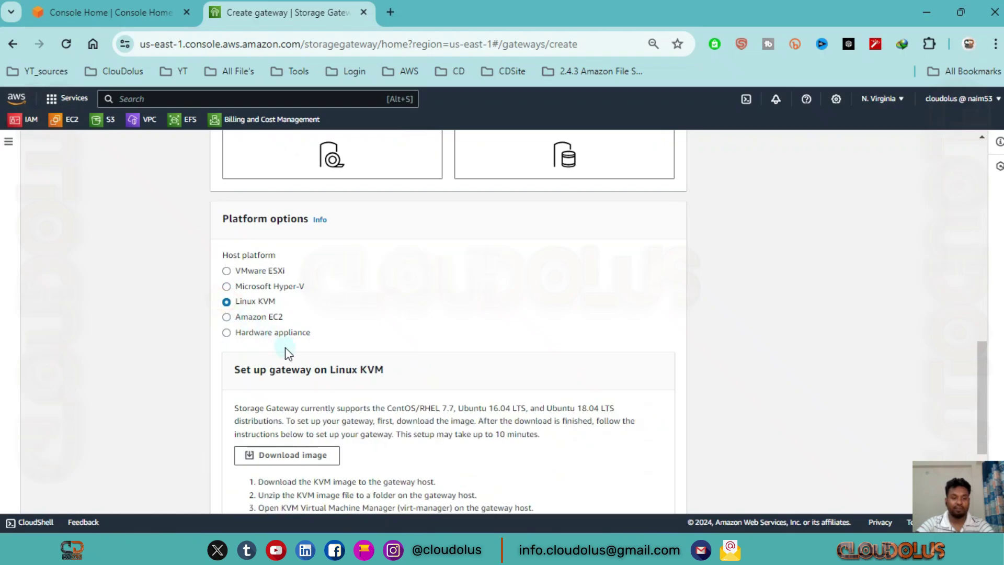
scroll(287, 352, down, 3)
scroll(304, 387, down, 1)
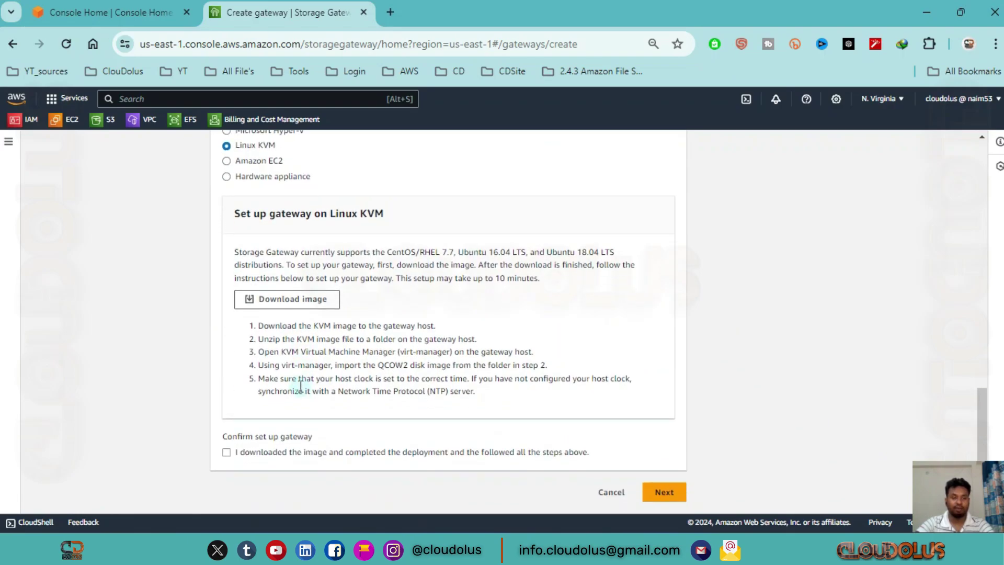
Switch the host platform to Amazon EC2 and review the default launch settings for VPC network, subnet and key pair
scroll(251, 302, up, 2)
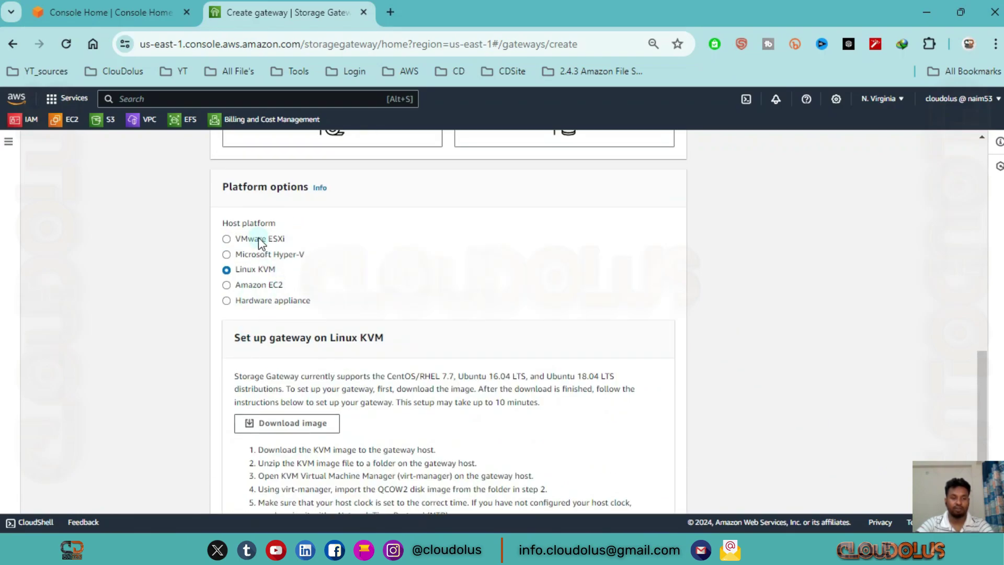
click(227, 285)
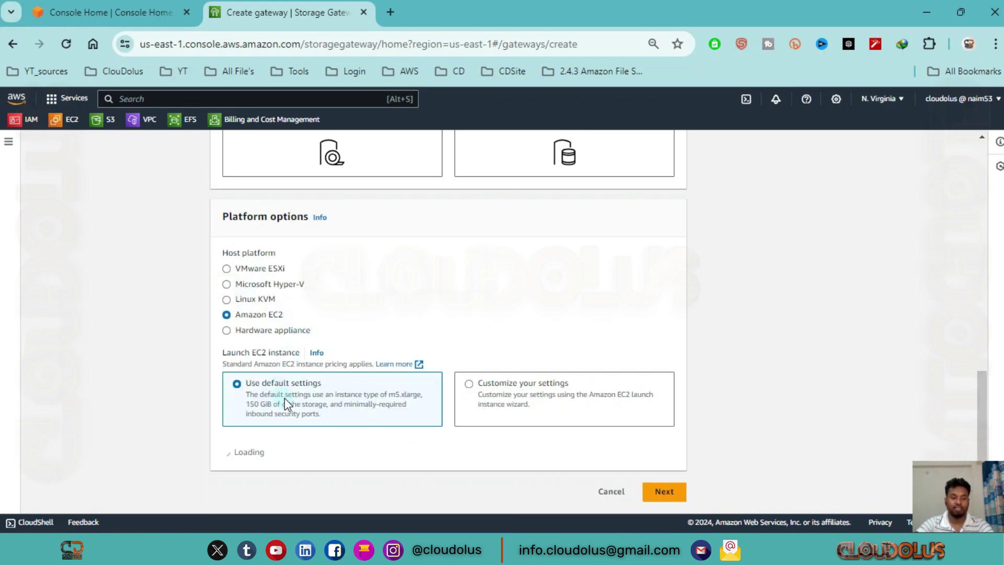
scroll(287, 404, down, 1)
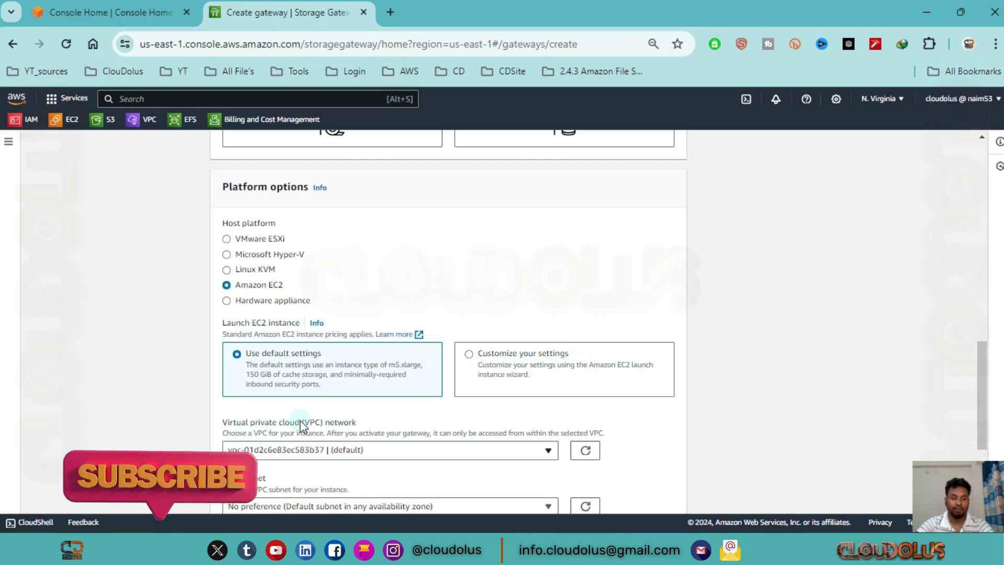
scroll(260, 386, down, 2)
scroll(259, 400, down, 1)
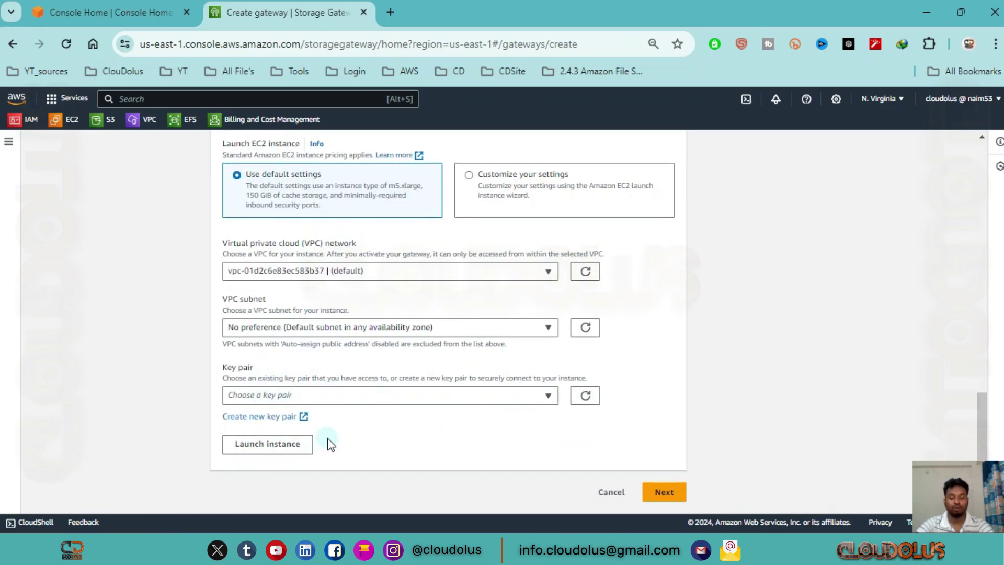
Set the host platform to Hardware appliance and refresh the choices of activated hardware appliances
scroll(329, 443, up, 2)
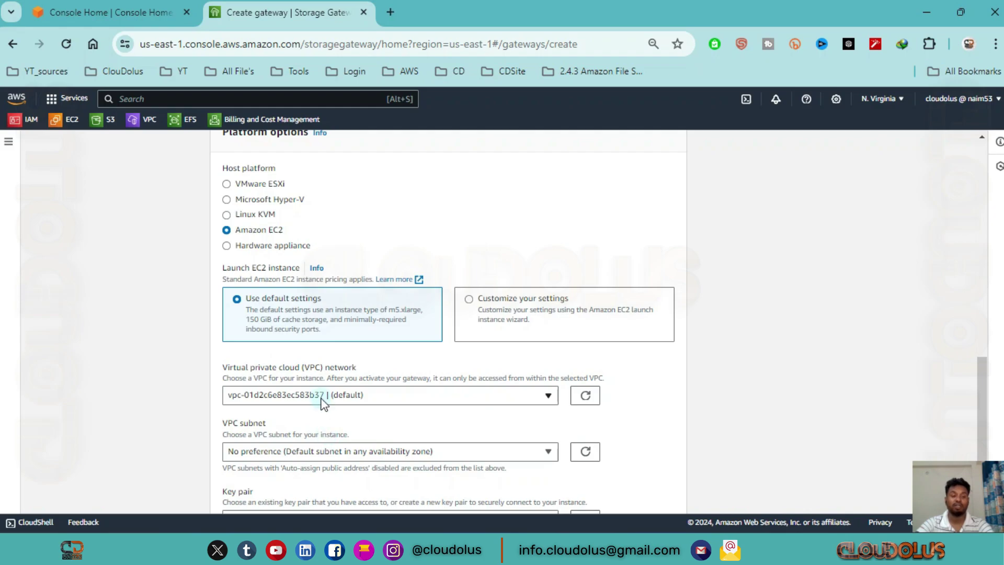
scroll(325, 284, up, 2)
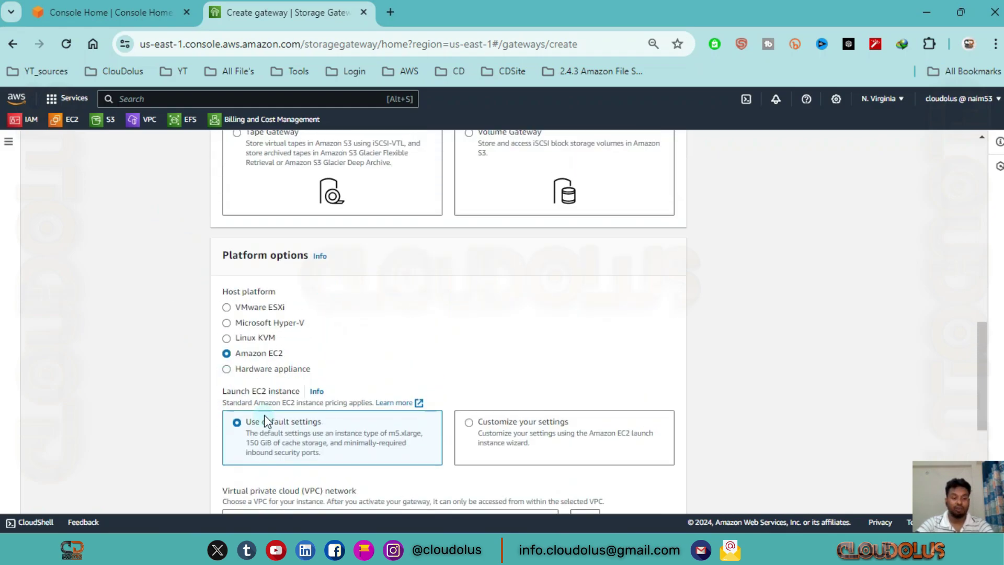
click(226, 369)
scroll(314, 397, down, 2)
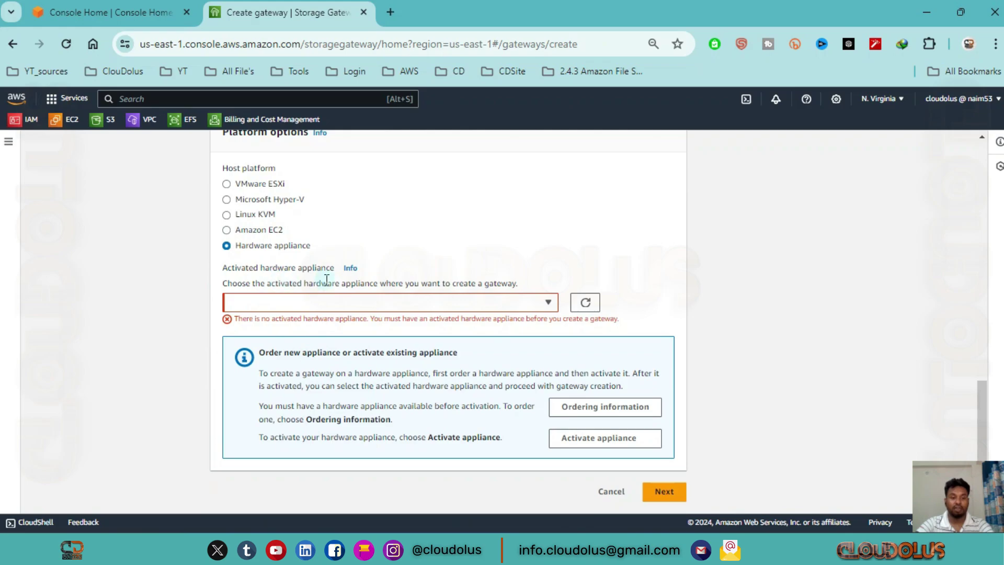
click(551, 305)
click(398, 297)
click(585, 302)
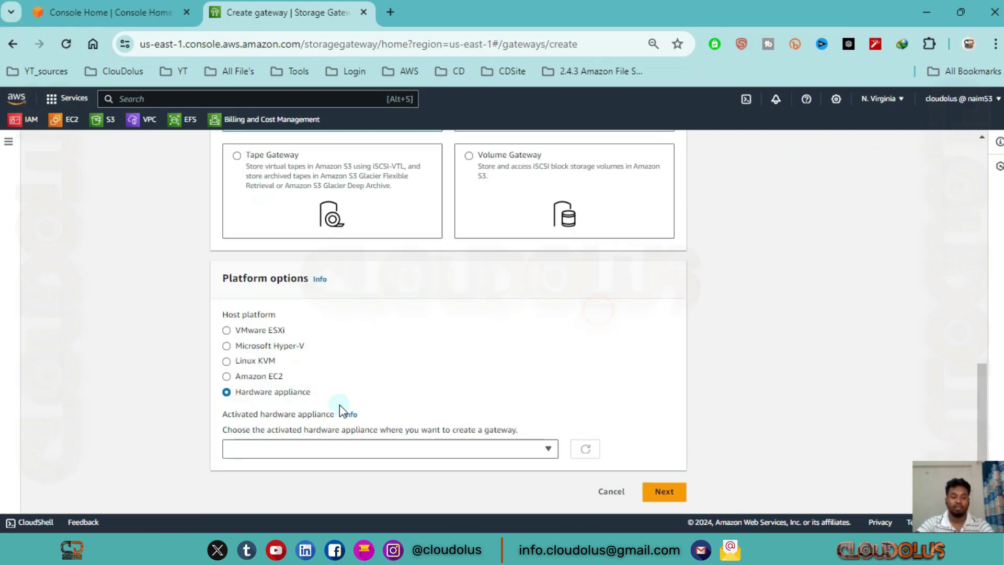
scroll(293, 356, up, 5)
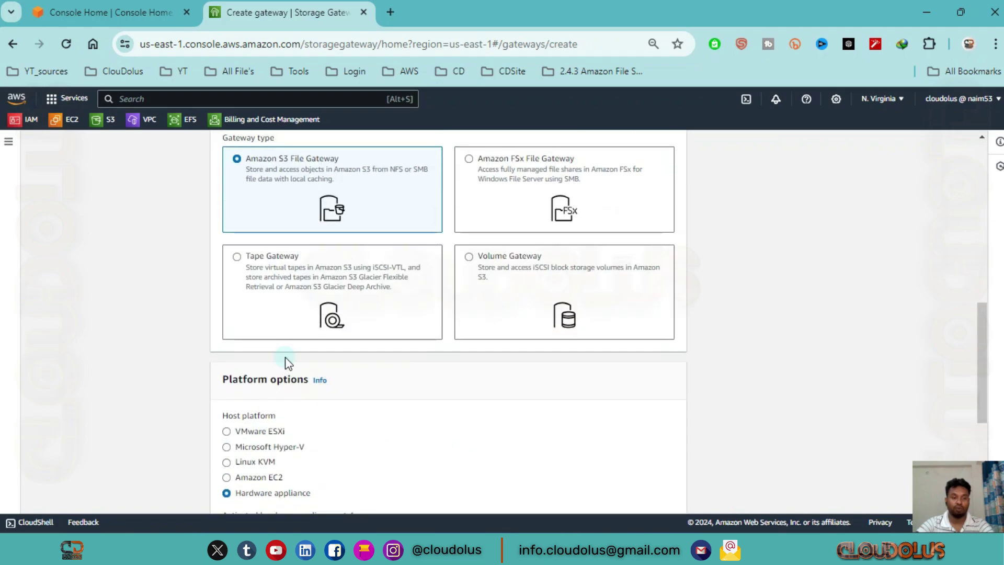
scroll(288, 366, down, 5)
scroll(366, 387, up, 1)
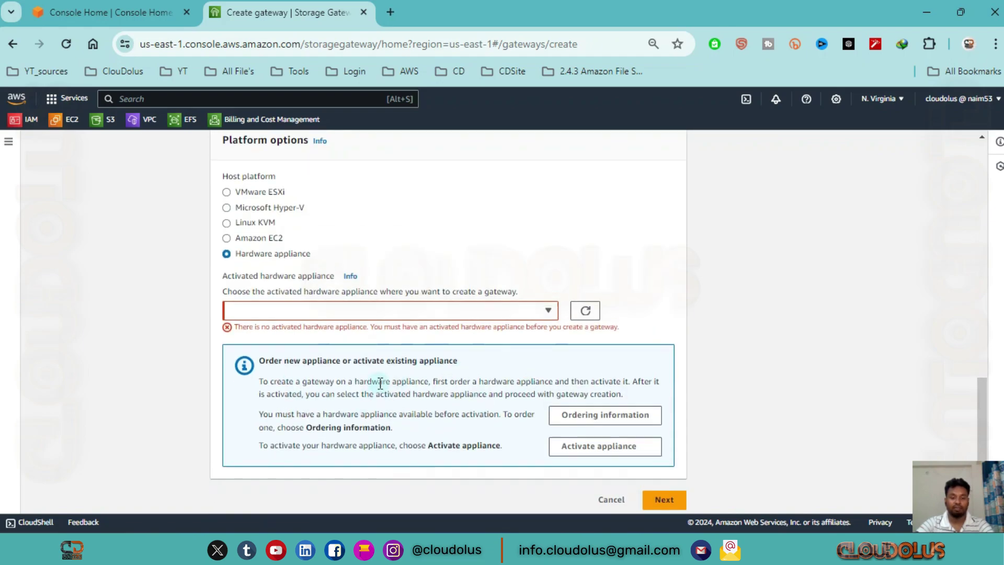
Change the gateway type to Amazon FSx File Gateway and check the host platform options available for it
scroll(382, 382, up, 8)
scroll(599, 433, down, 2)
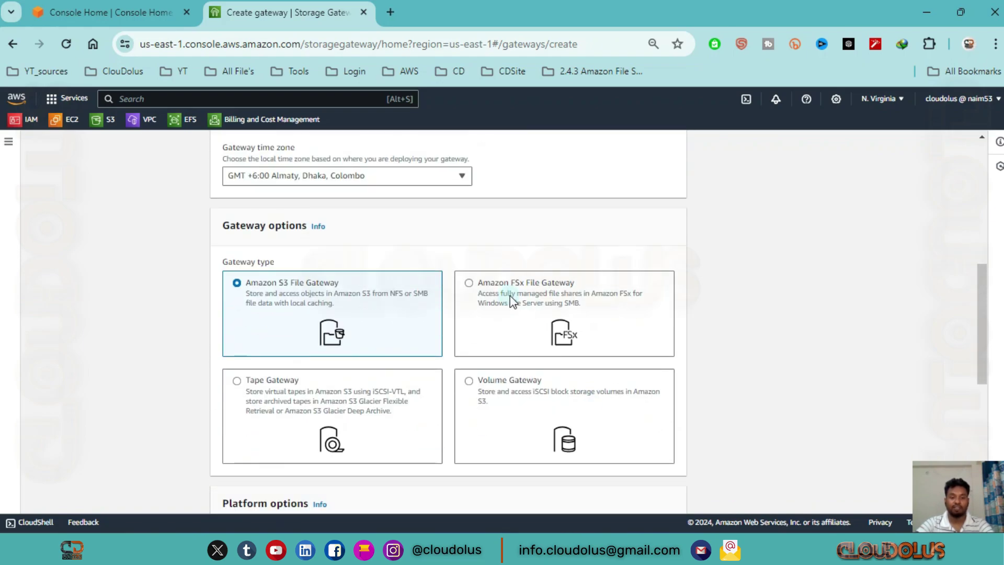
click(510, 297)
scroll(426, 381, down, 5)
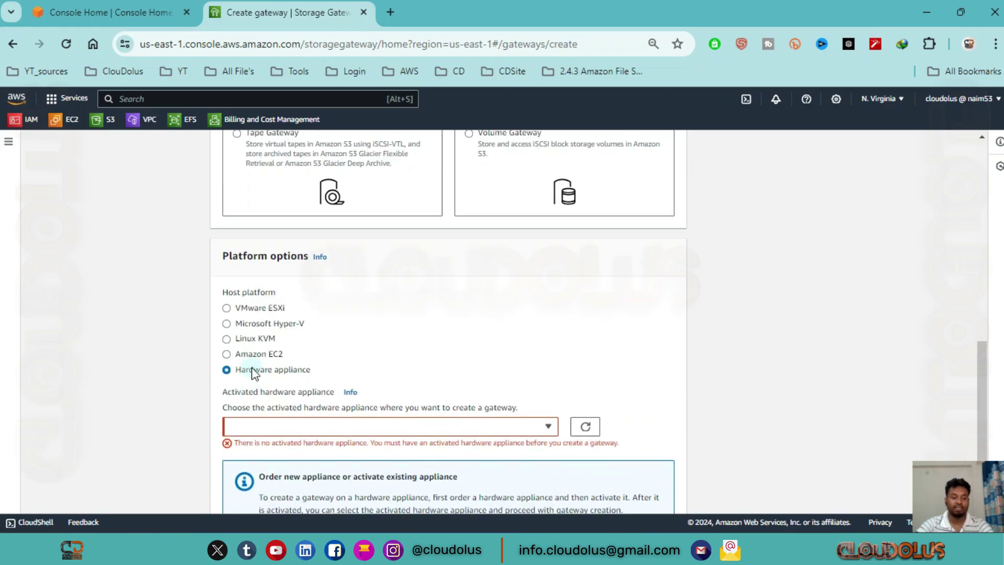
Compare the Linux KVM, Microsoft Hyper-V and VMware ESXi host platforms for the FSx gateway, and set the host platform to Amazon EC2
click(239, 354)
click(251, 336)
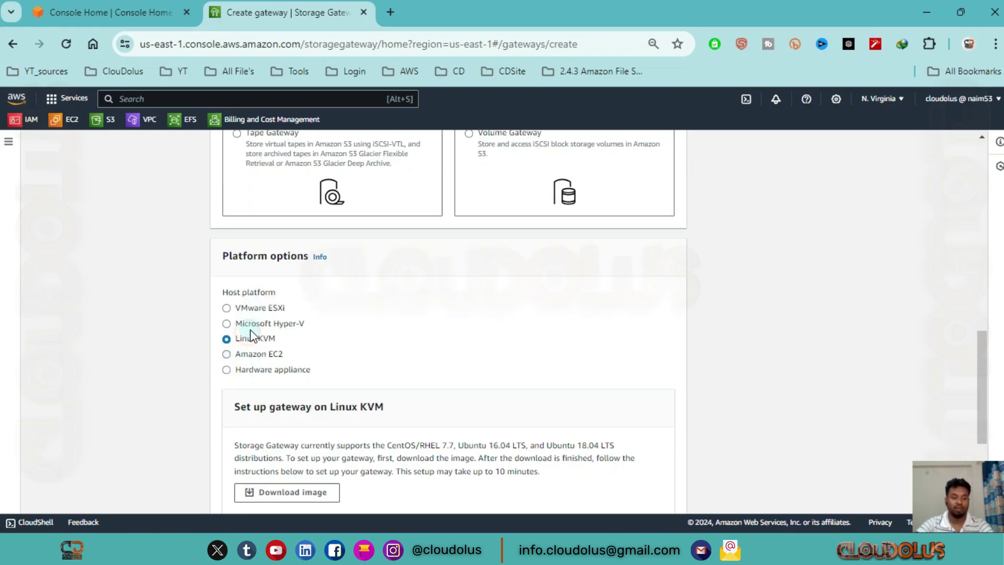
click(256, 325)
click(260, 310)
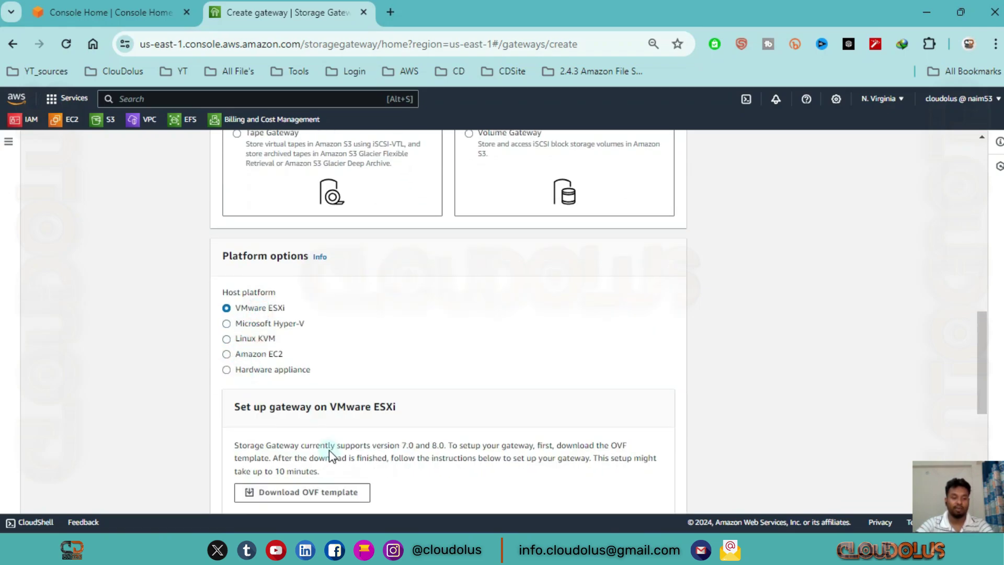
click(246, 340)
click(249, 355)
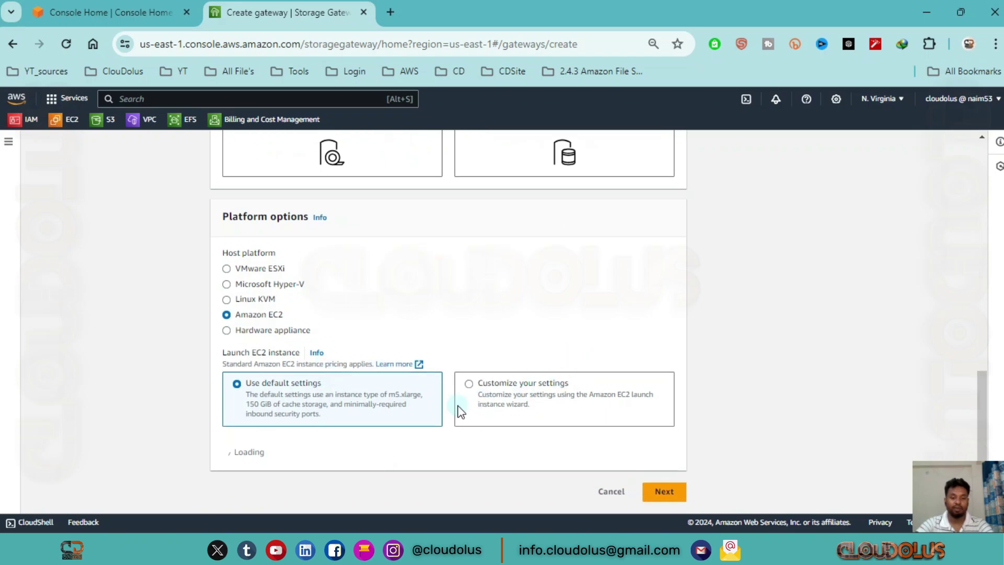
Change the gateway type to Tape Gateway and review its EC2 launch settings and the available backup applications
scroll(264, 276, up, 4)
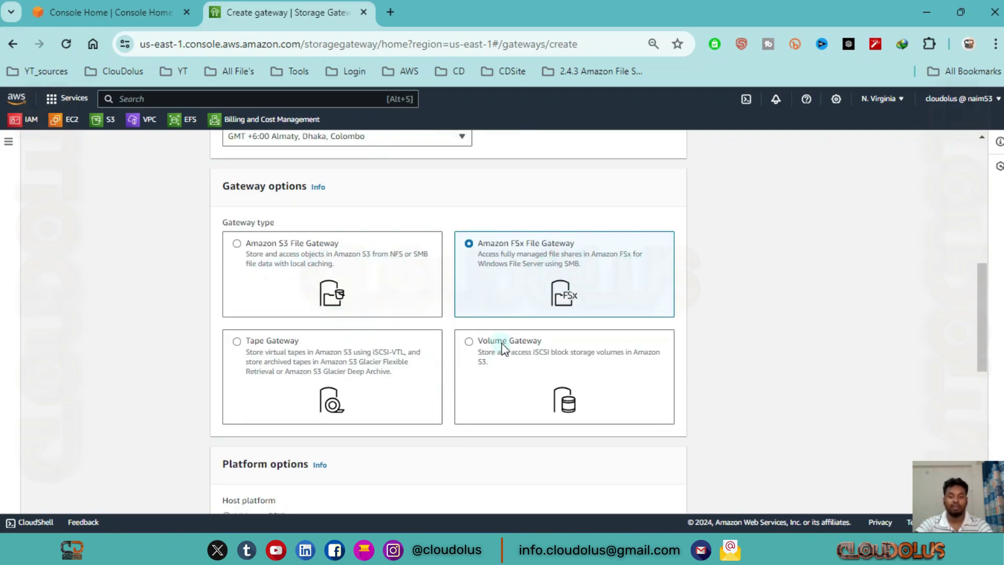
click(272, 360)
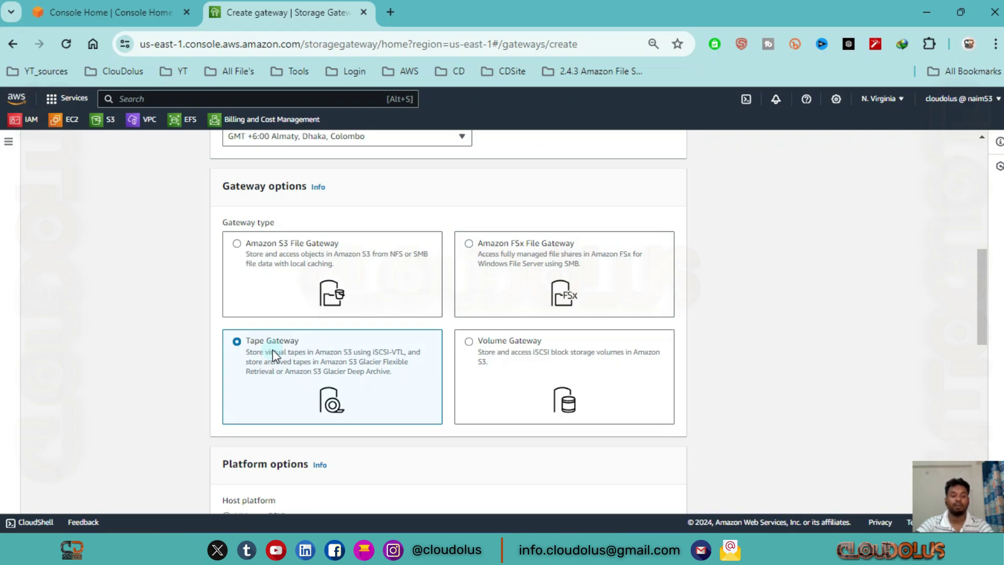
scroll(272, 355, down, 5)
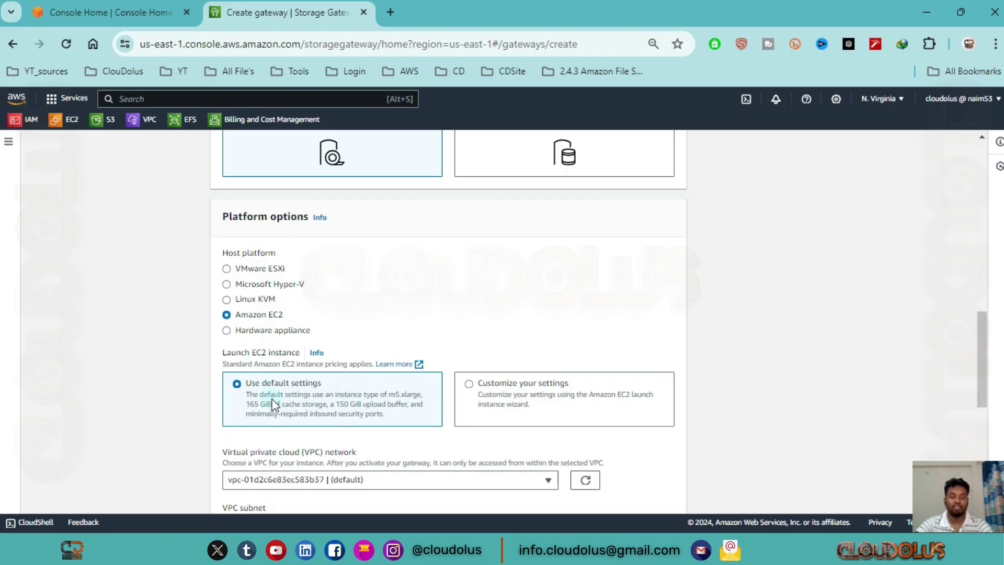
scroll(417, 443, down, 5)
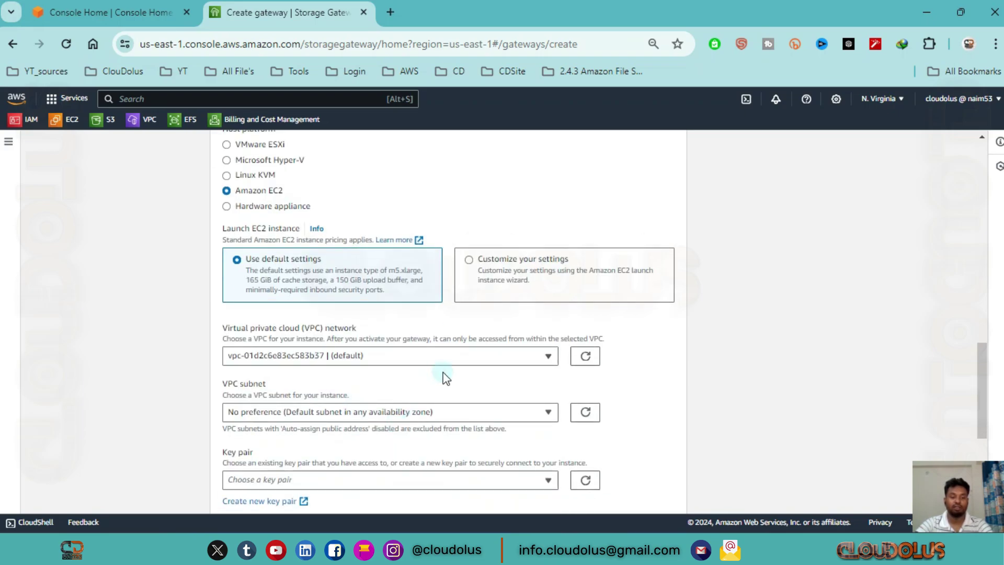
scroll(311, 417, down, 3)
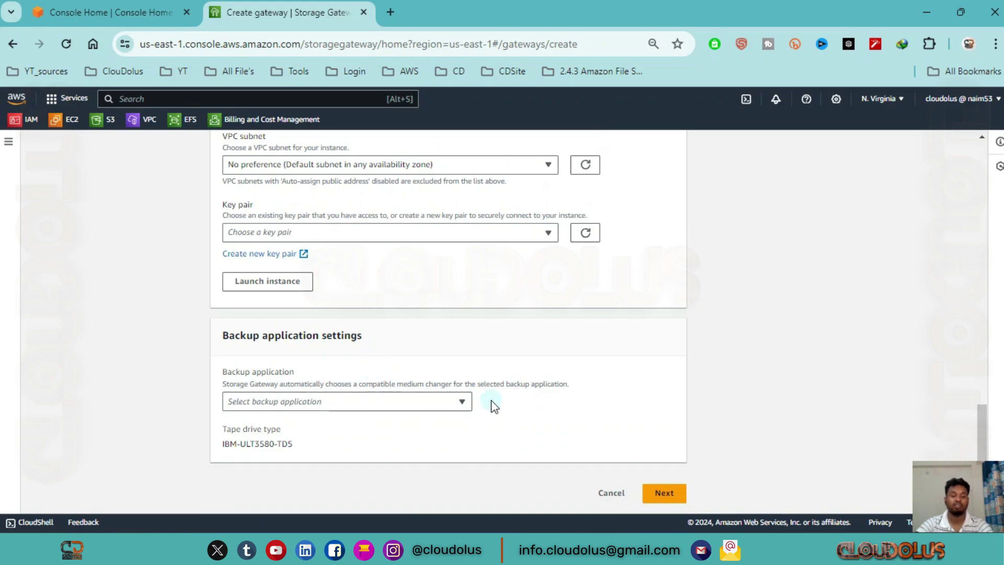
click(349, 402)
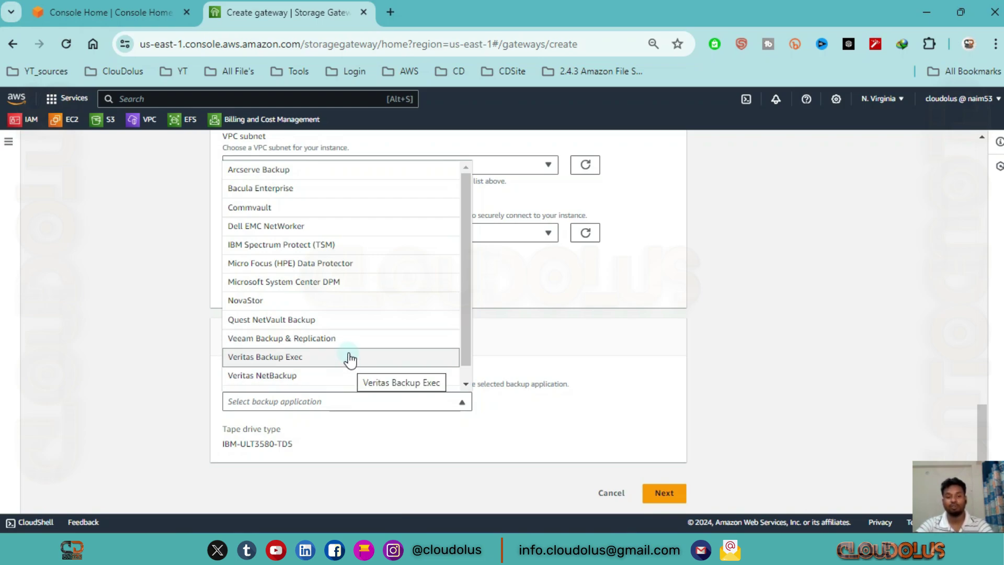
click(571, 374)
Set the gateway type to Volume Gateway and review the cached and stored volume types
scroll(544, 421, up, 3)
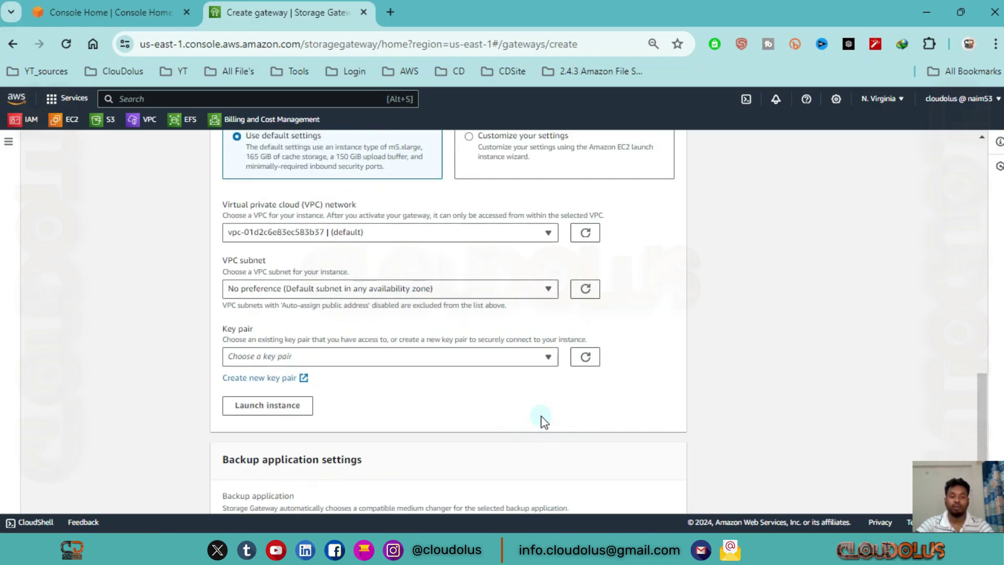
scroll(544, 421, up, 10)
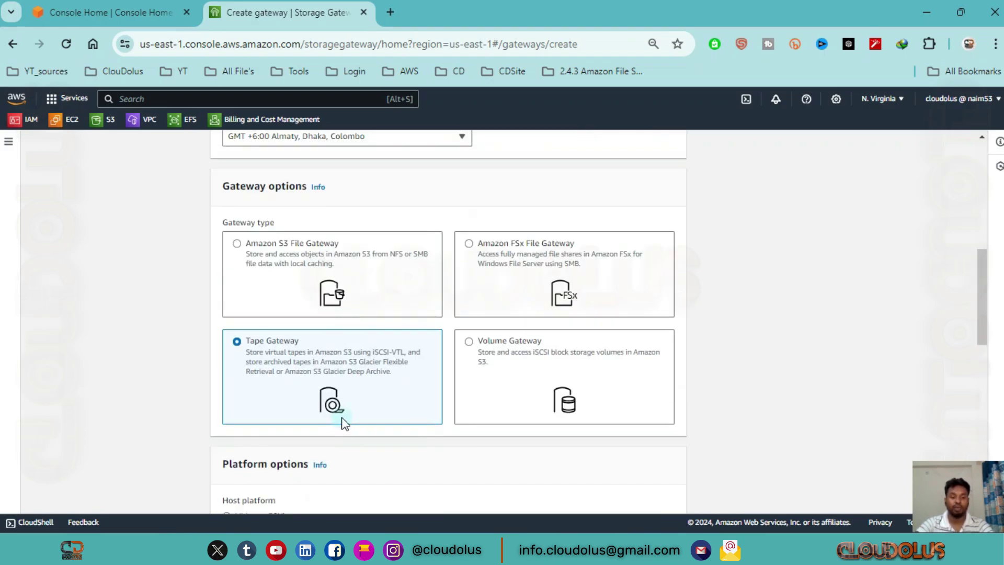
scroll(344, 423, down, 2)
click(514, 254)
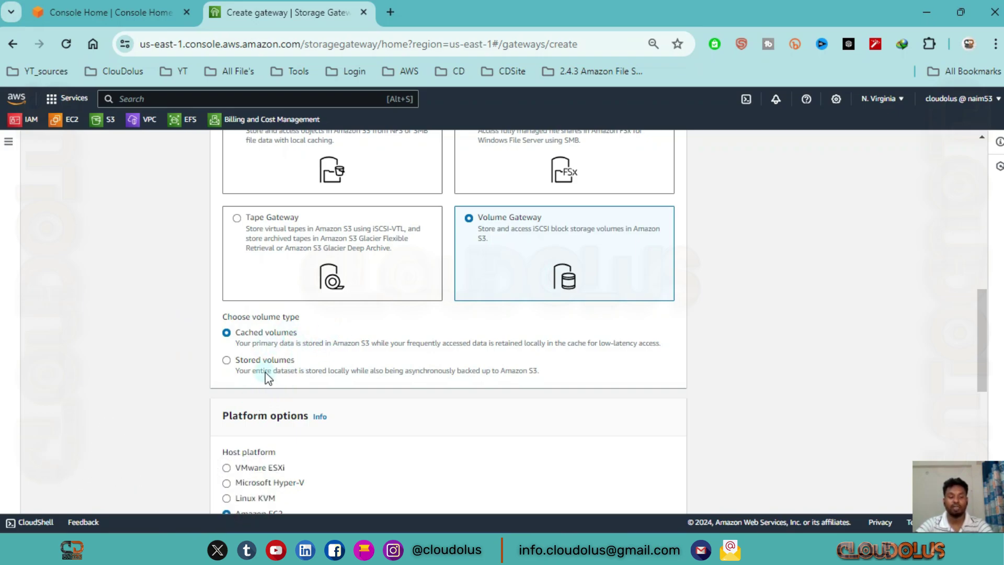
scroll(285, 371, down, 2)
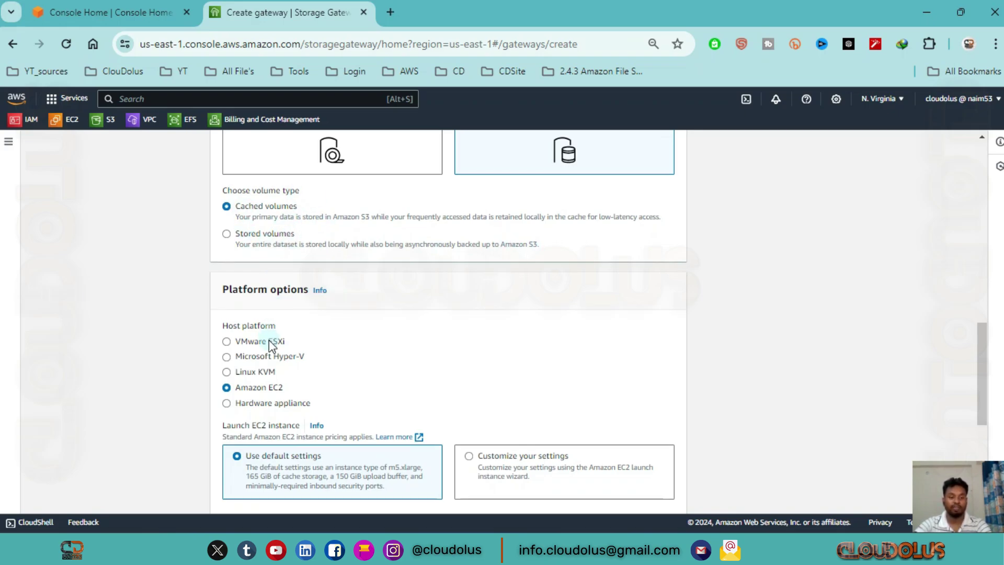
Look through the Volume Gateway's host platforms, return to Amazon EC2 and review the default VPC network, subnet and key pair settings
scroll(269, 339, down, 2)
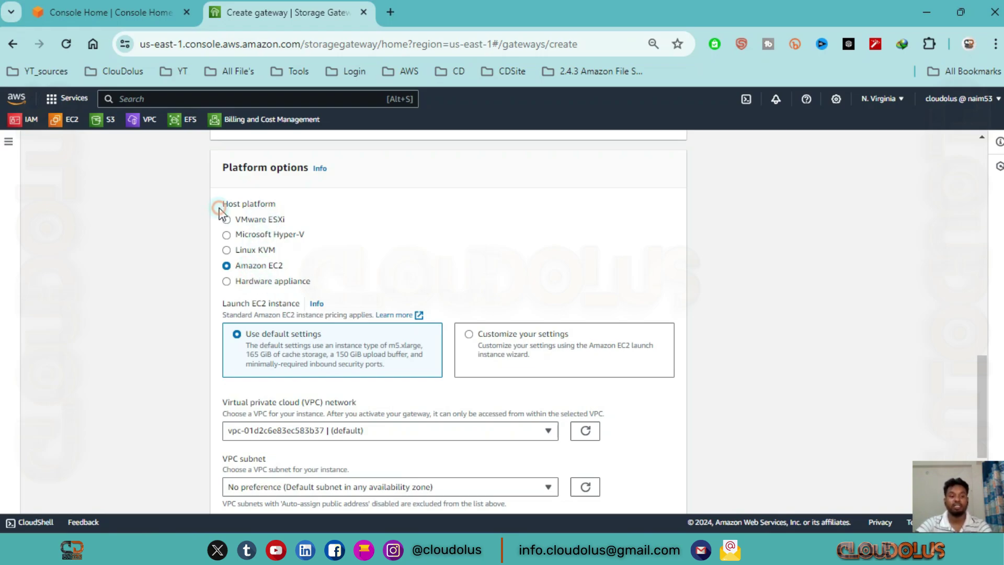
click(229, 220)
click(261, 236)
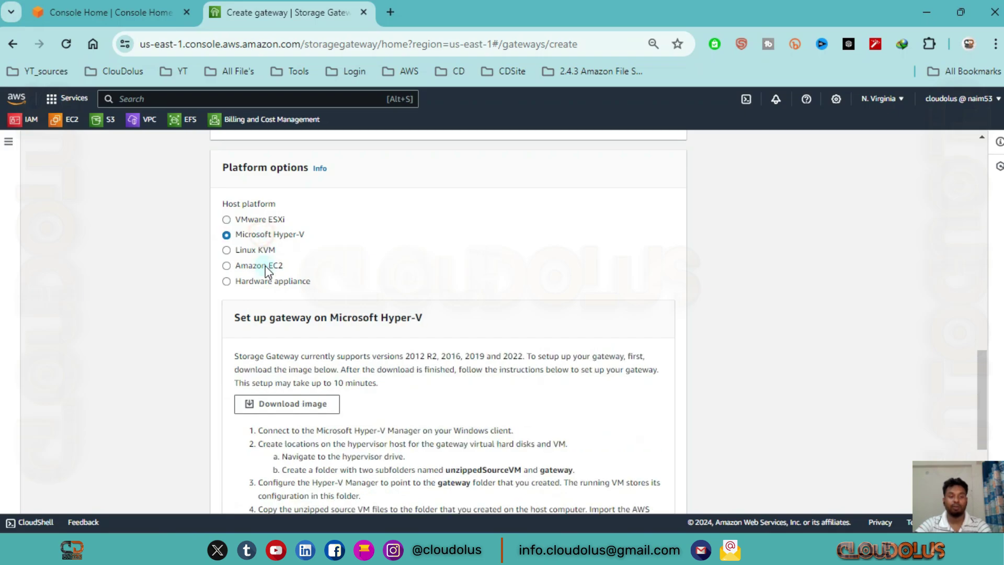
click(260, 250)
click(261, 265)
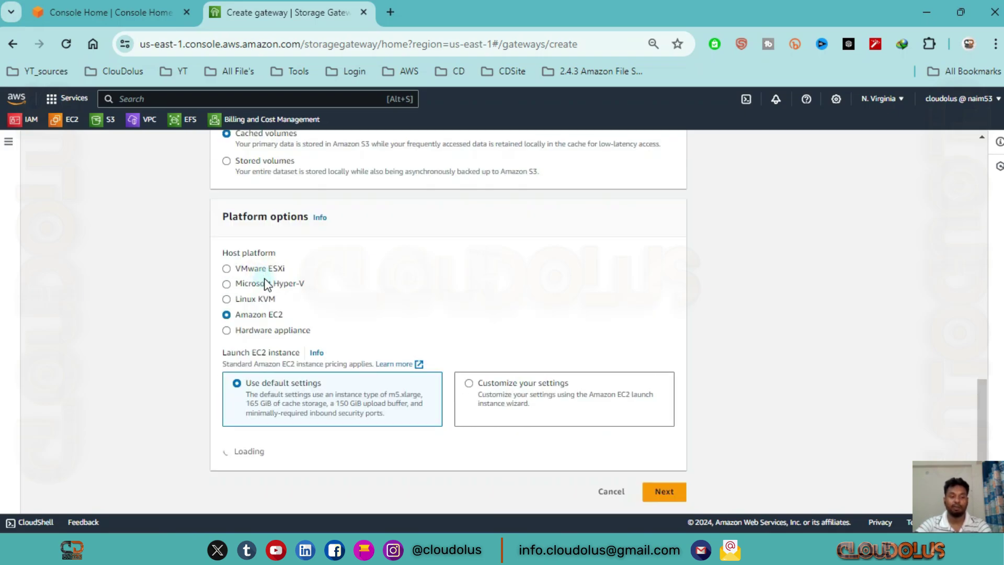
scroll(301, 350, down, 1)
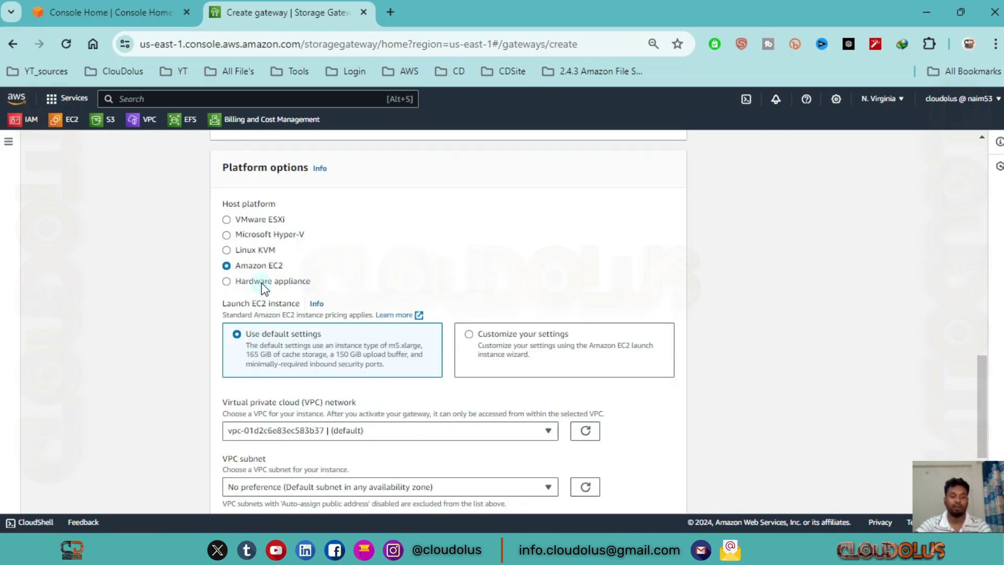
scroll(324, 335, down, 3)
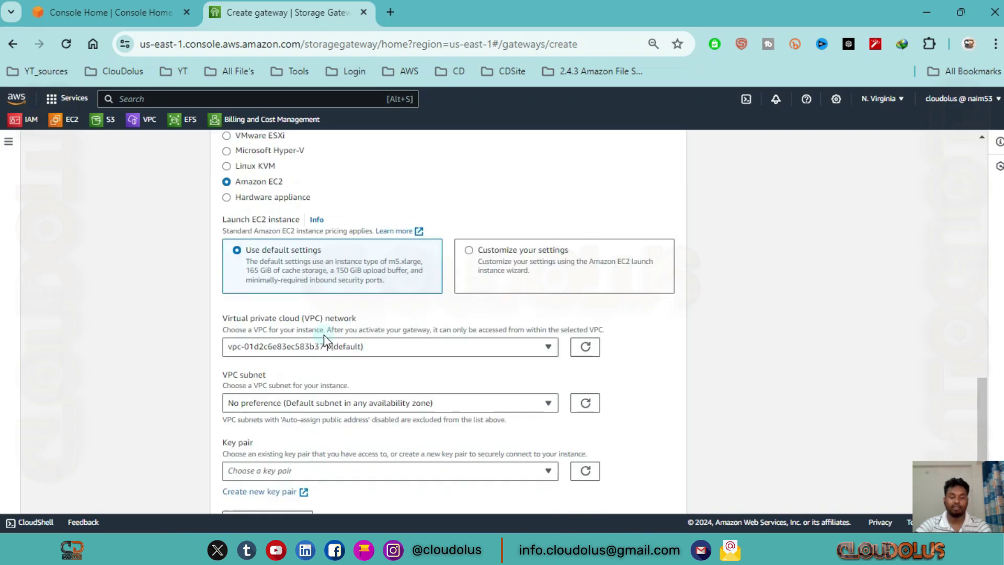
Review the gateway creation steps from Set up gateway to Configure gateway, along with the gateway name and time zone settings
scroll(541, 366, up, 10)
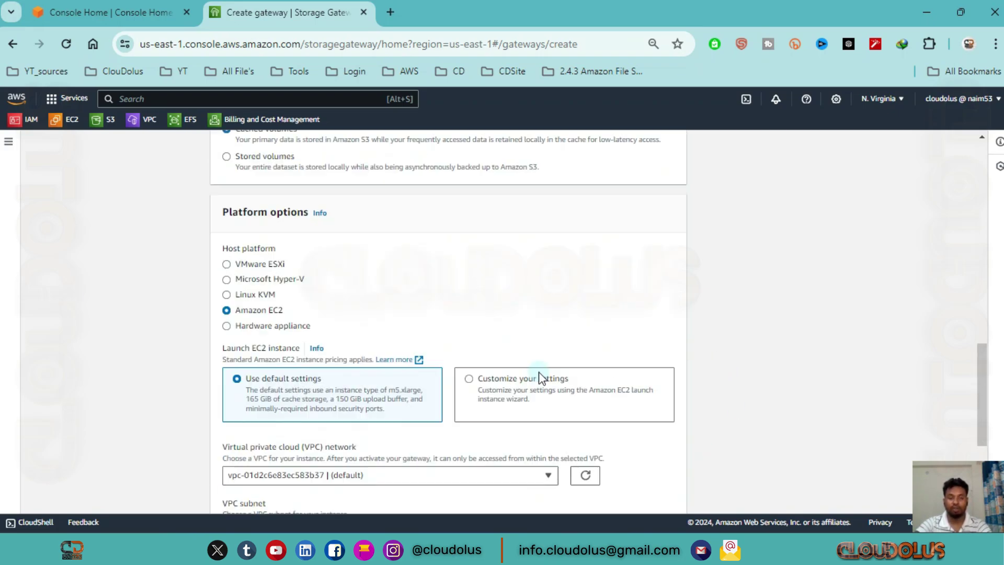
drag(118, 212, 130, 383)
drag(108, 204, 123, 407)
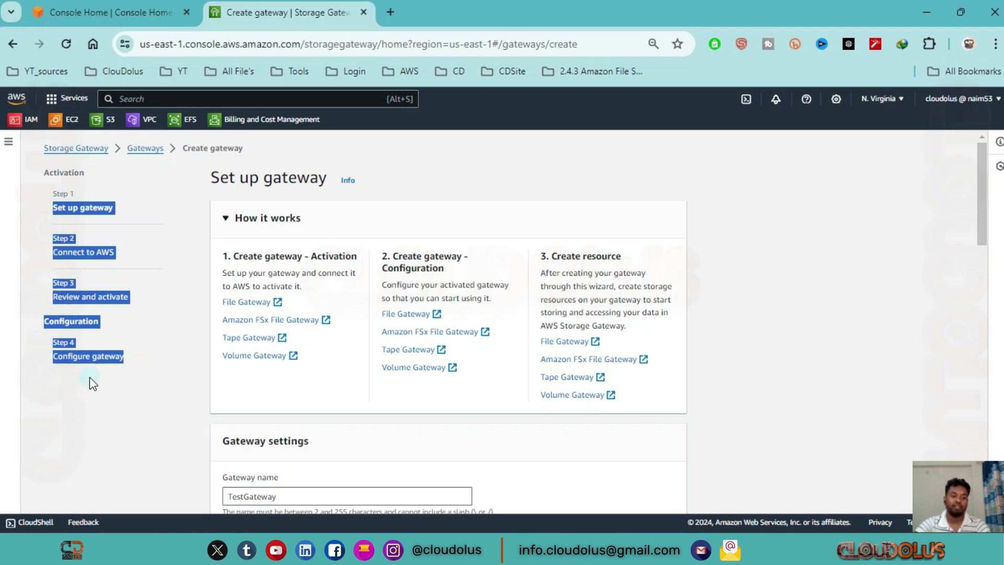
click(139, 217)
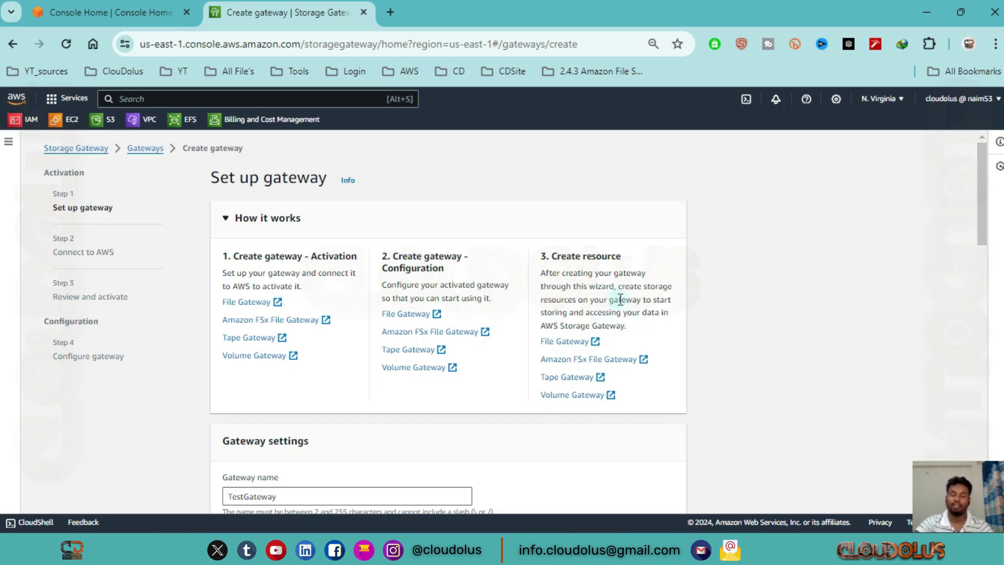
scroll(368, 217, down, 7)
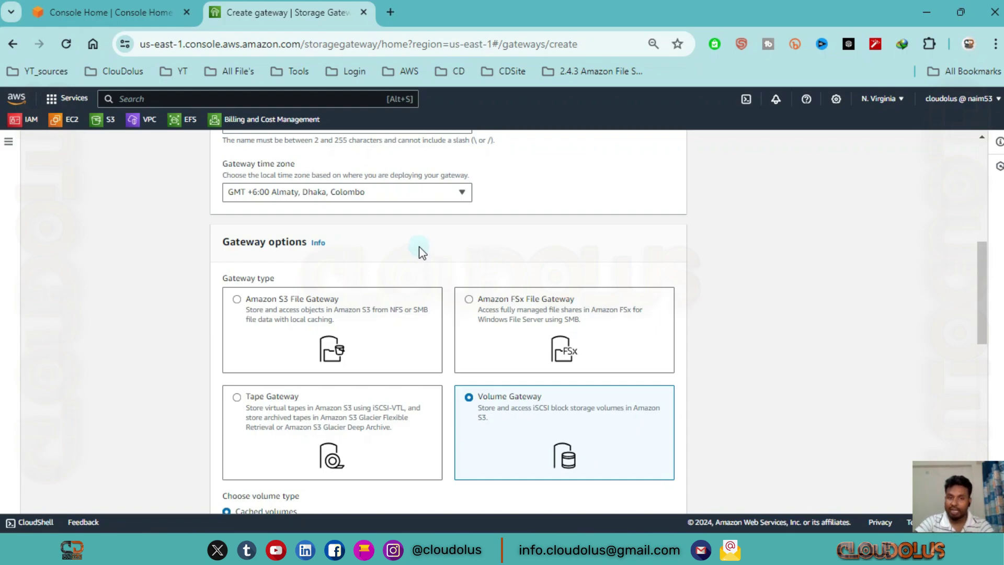
scroll(464, 308, up, 1)
scroll(463, 313, up, 1)
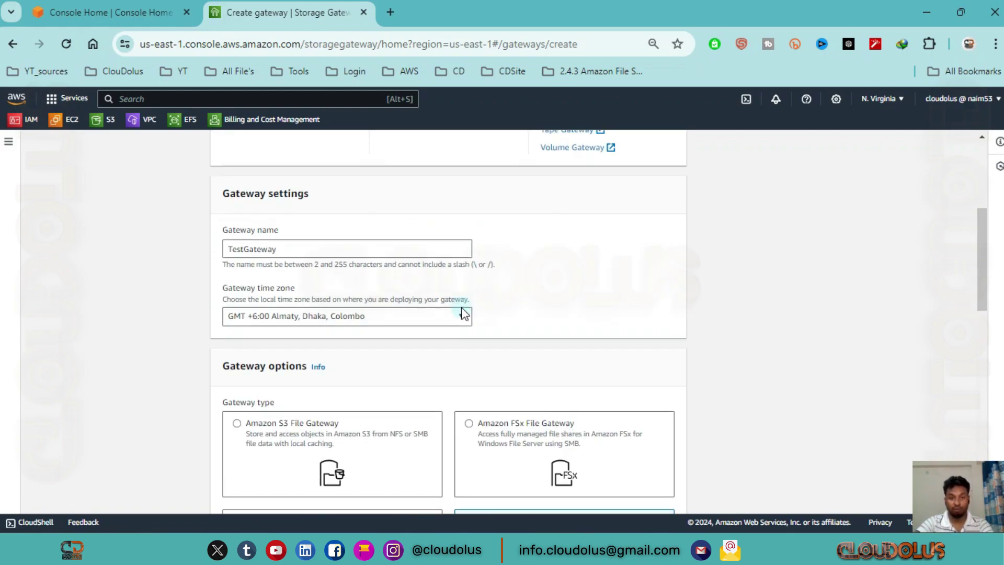